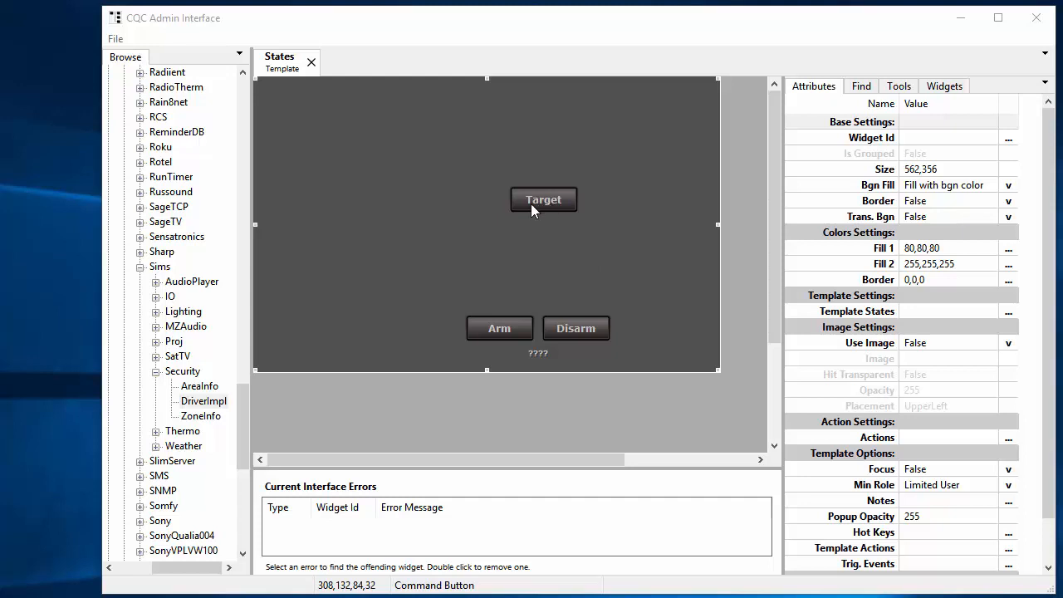
Step: Reload the States template in the Interface Template Viewer, test its Arm and Disarm buttons, and return to the template editor
{"action": "key", "text": "alt+Tab"}
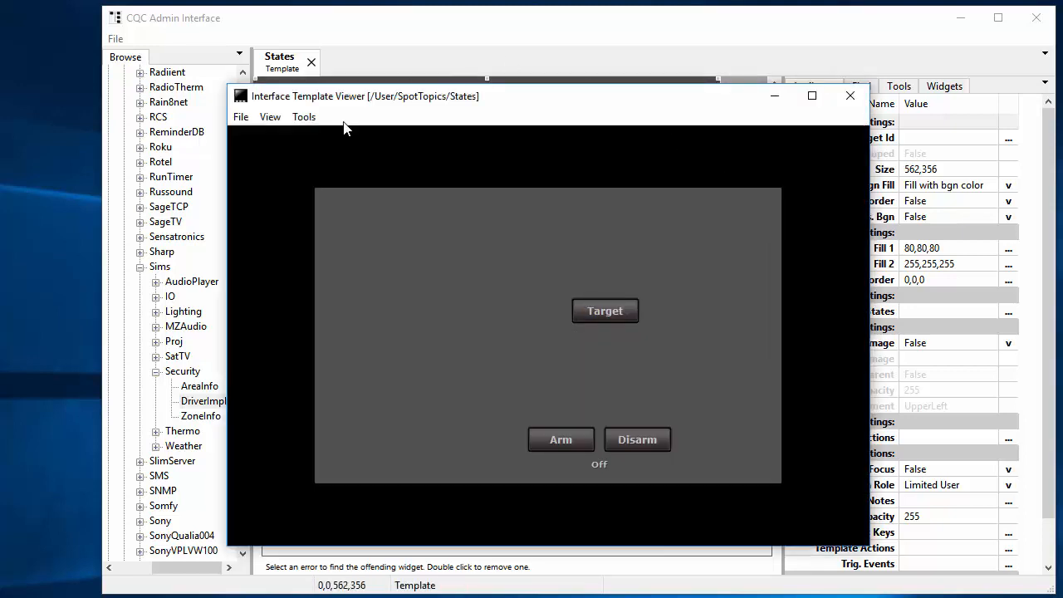
{"action": "left_click", "coordinate": [238, 118]}
{"action": "left_click", "coordinate": [274, 154]}
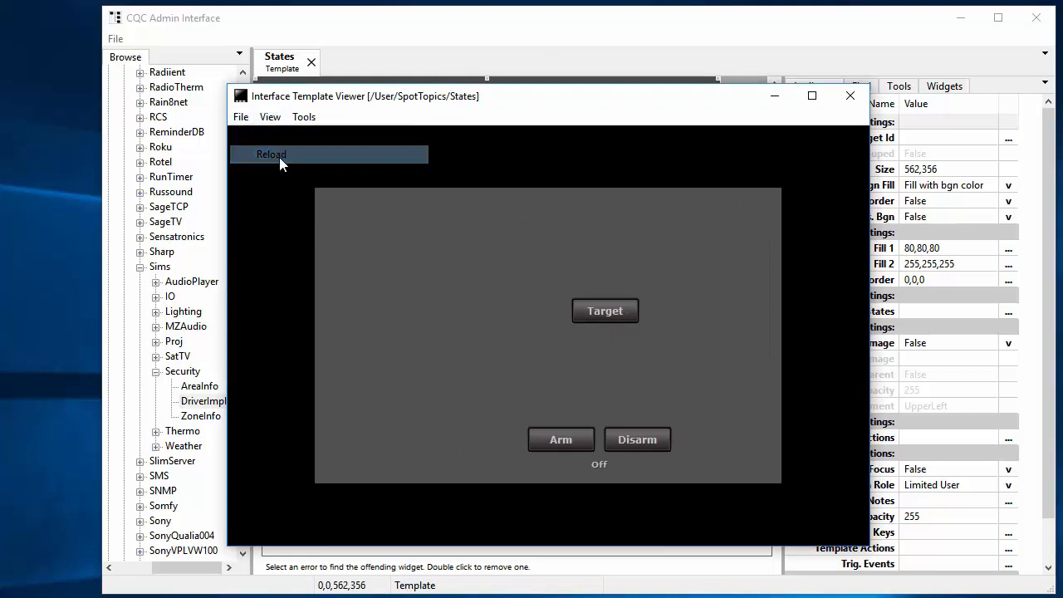
{"action": "left_click", "coordinate": [548, 442]}
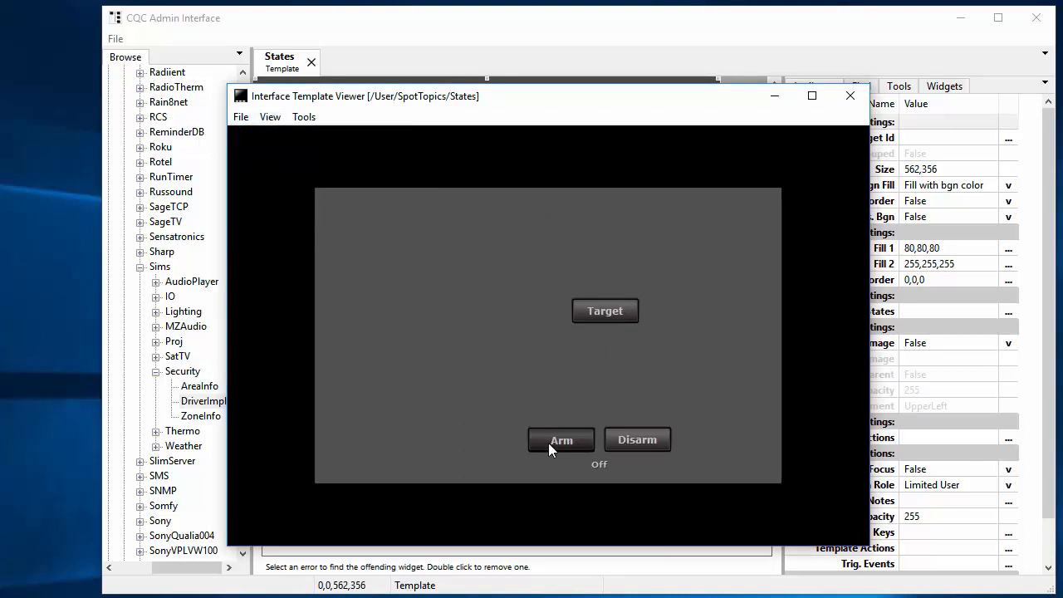
{"action": "left_click", "coordinate": [659, 441]}
{"action": "left_click", "coordinate": [589, 34]}
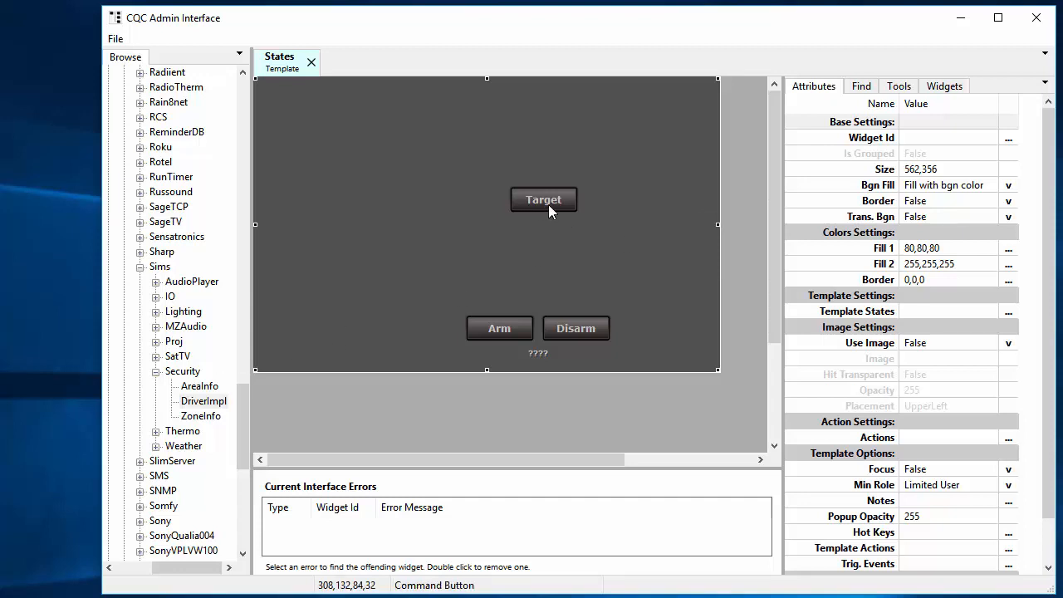
Step: Define a new state for the template and name it Security Armed
{"action": "right_click", "coordinate": [322, 363]}
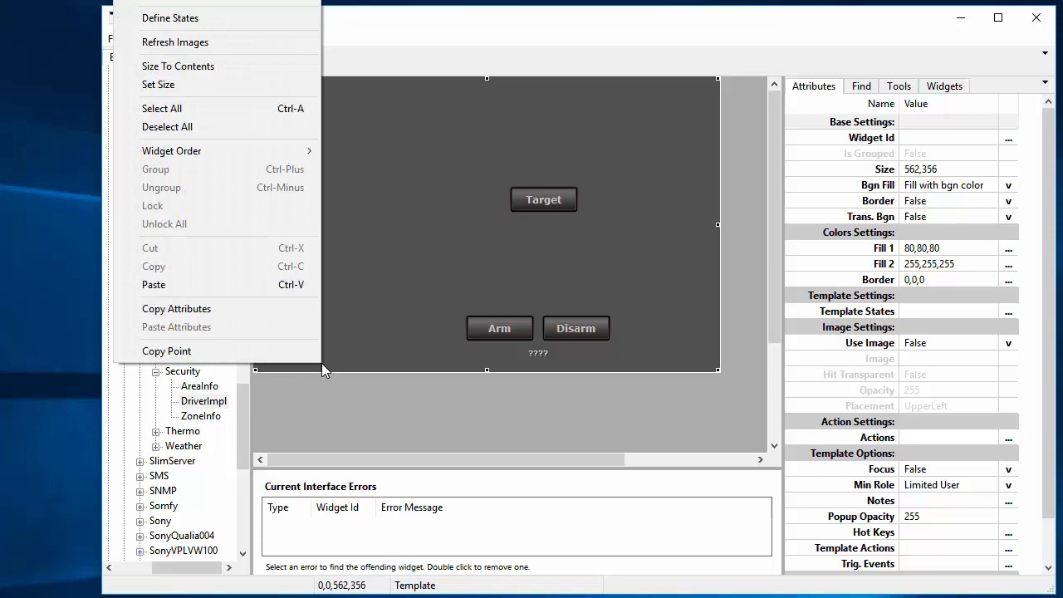
{"action": "left_click", "coordinate": [242, 18]}
{"action": "left_click_drag", "start_coordinate": [323, 209], "coordinate": [473, 114]}
{"action": "left_click", "coordinate": [621, 147]}
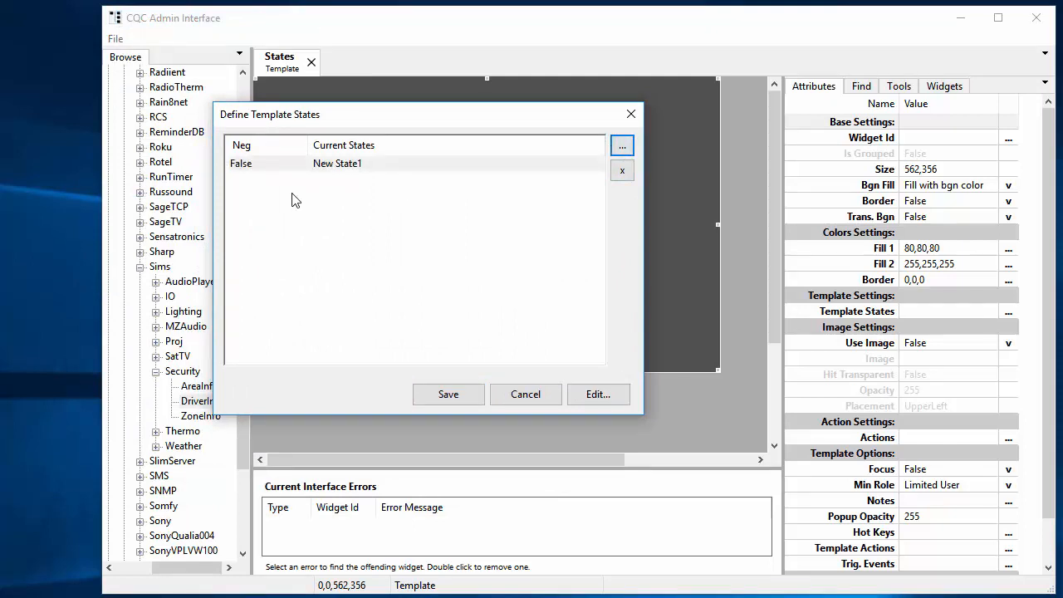
{"action": "left_click", "coordinate": [381, 169]}
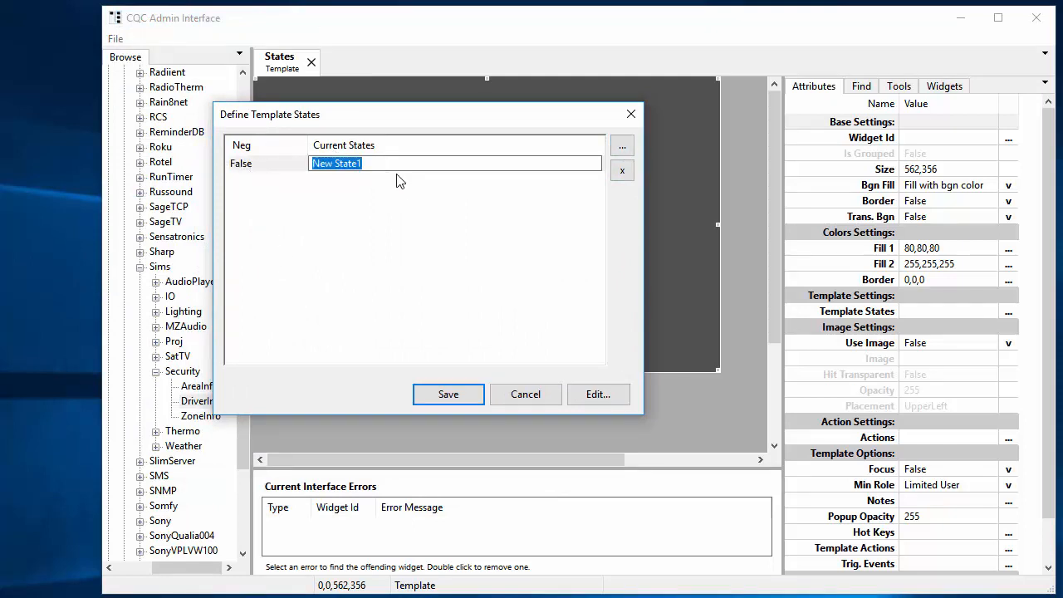
{"action": "type", "text": "Security Armed"}
{"action": "key", "text": "Return"}
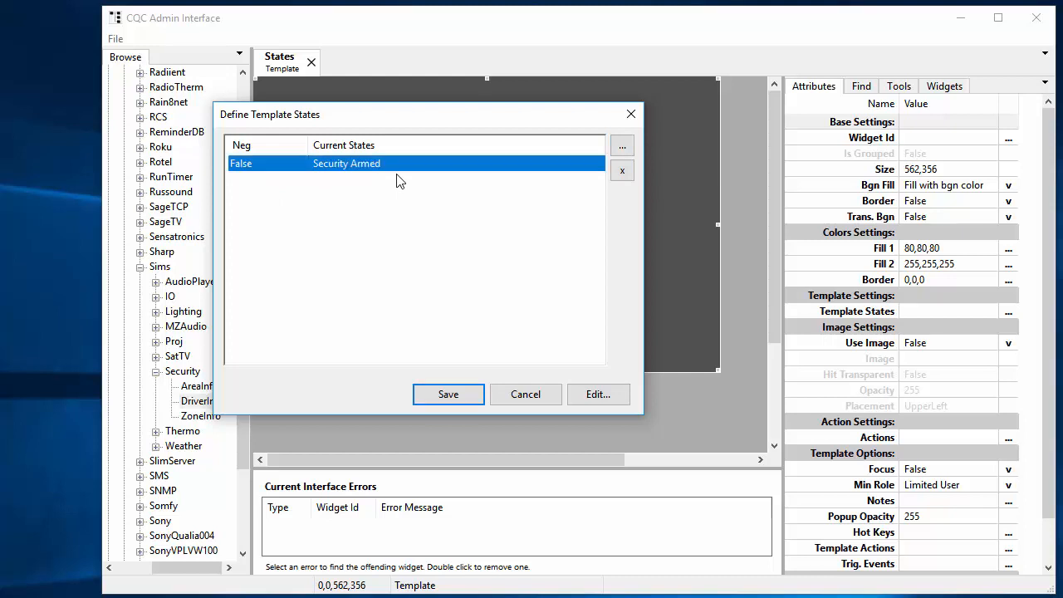
Step: Open the Security Armed state's configuration and add a state expression named Security Armed
{"action": "left_click", "coordinate": [574, 386]}
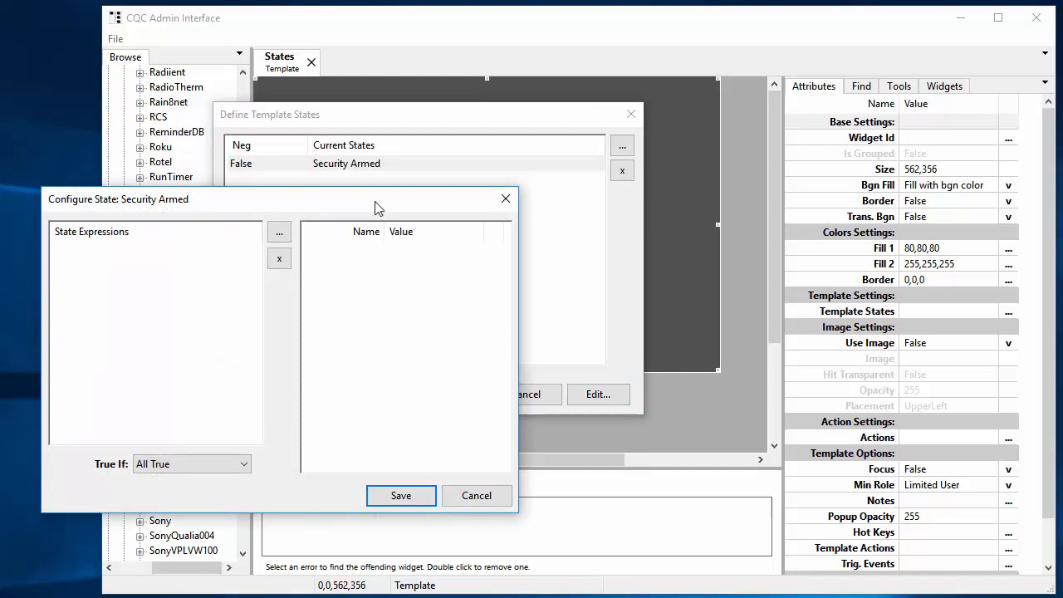
{"action": "left_click_drag", "start_coordinate": [374, 208], "coordinate": [585, 132]}
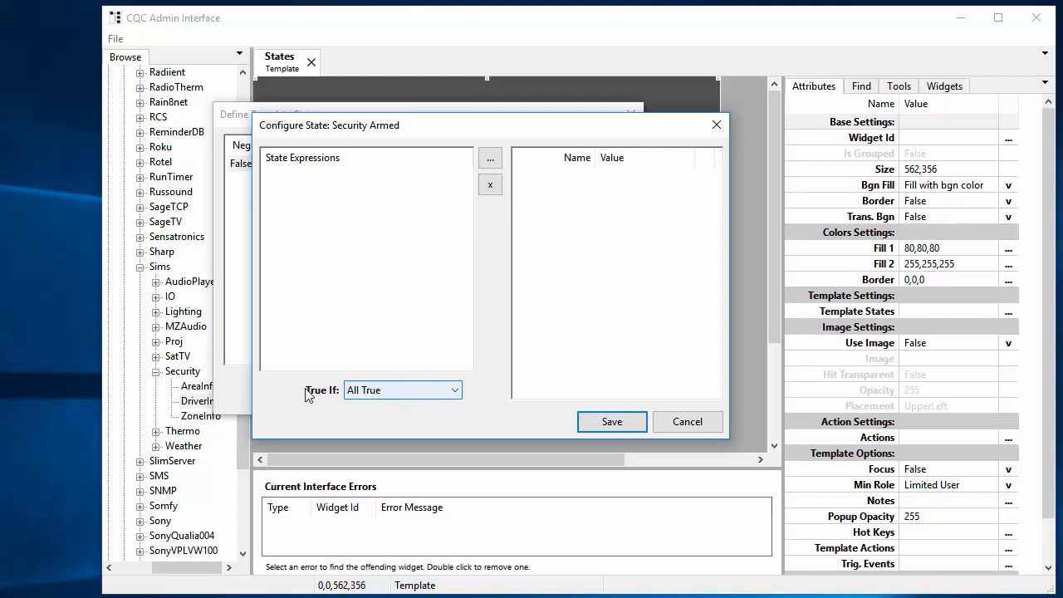
{"action": "left_click", "coordinate": [455, 395]}
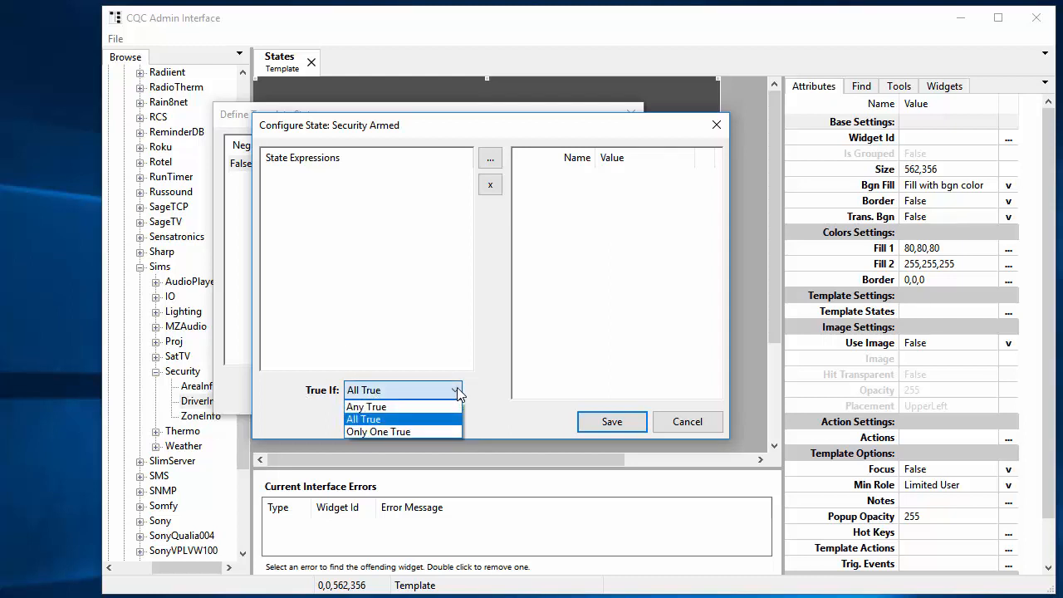
{"action": "left_click", "coordinate": [457, 387]}
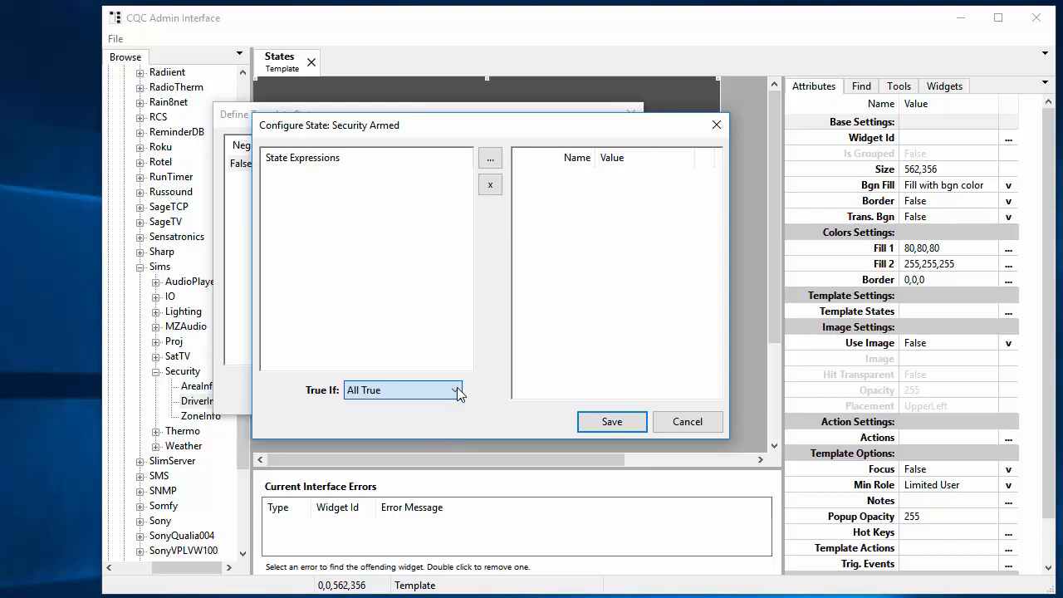
{"action": "left_click", "coordinate": [490, 158]}
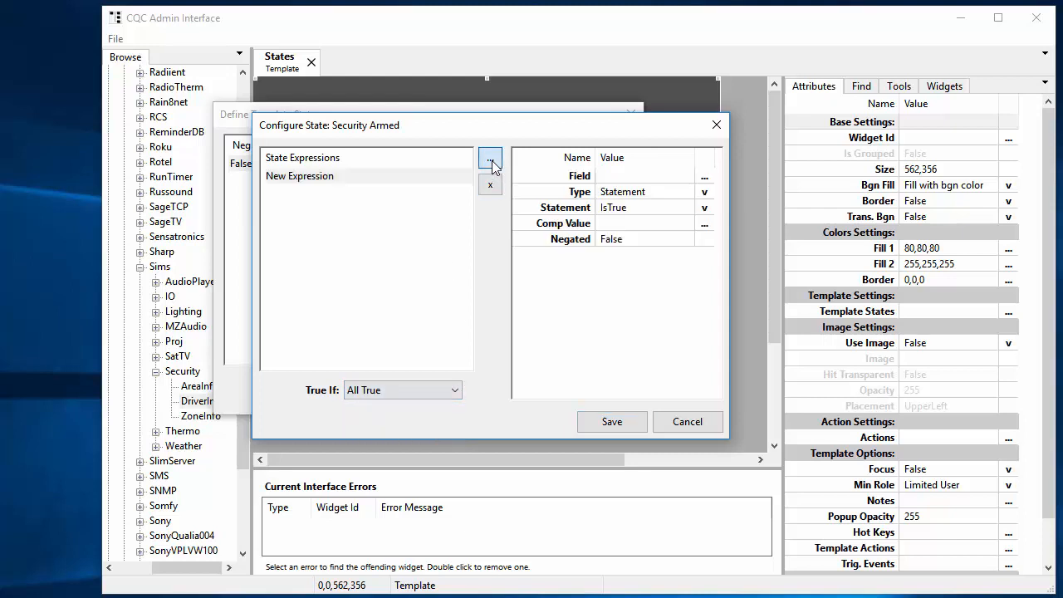
{"action": "left_click", "coordinate": [353, 177]}
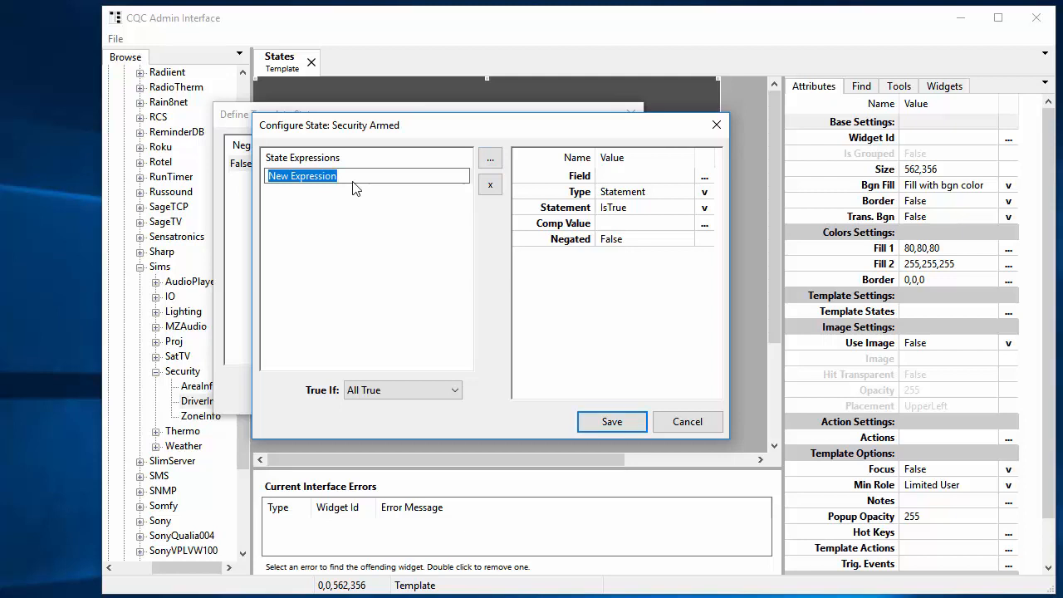
{"action": "type", "text": "Secur"}
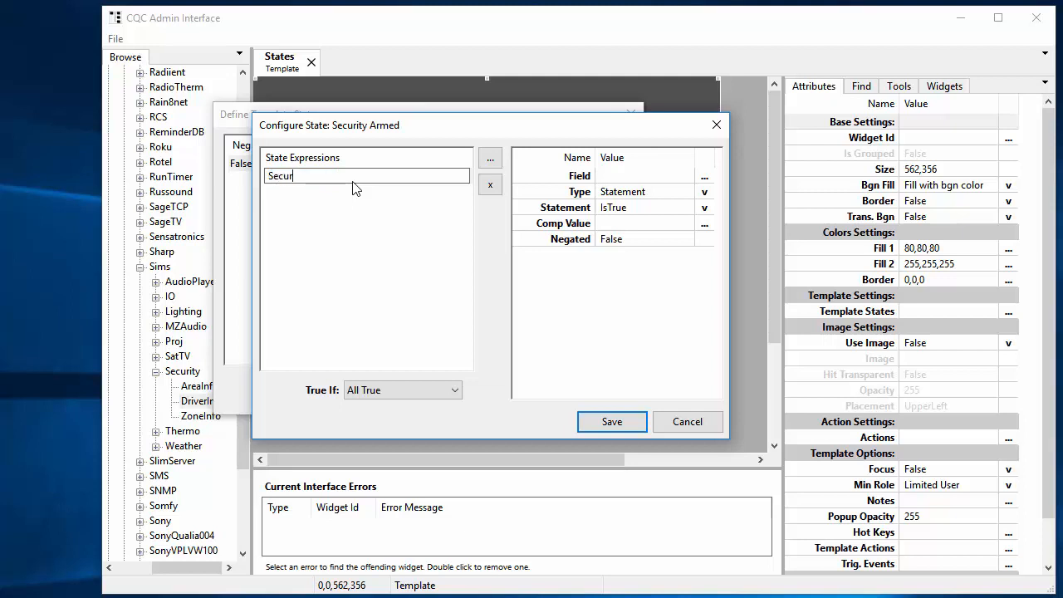
{"action": "type", "text": "ity Armed"}
{"action": "key", "text": "Return"}
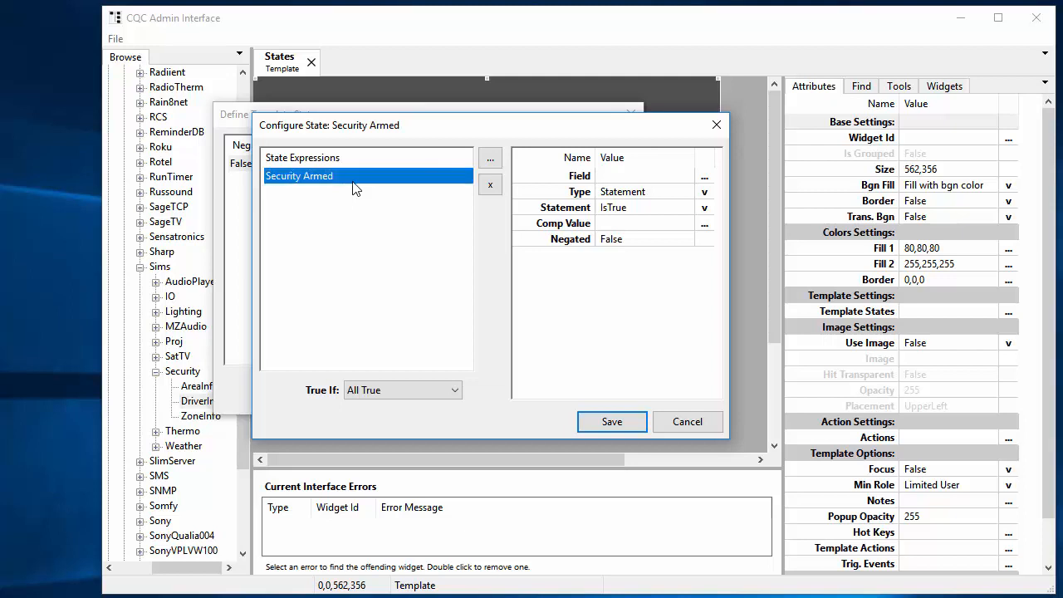
Step: Set the expression's field to SEC#Area_House_ArmMode from the Security driver
{"action": "left_click", "coordinate": [705, 177]}
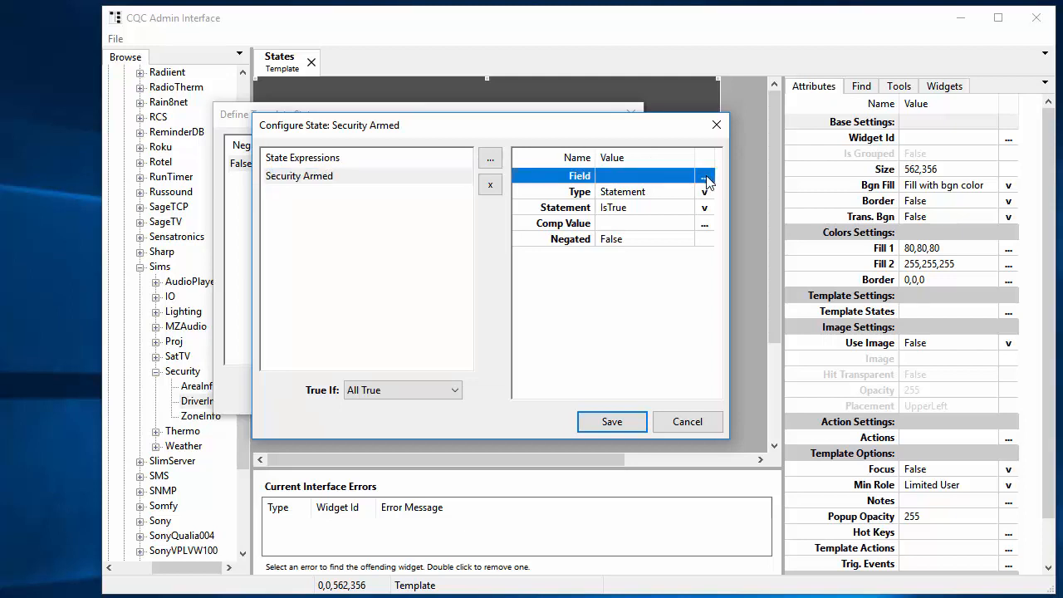
{"action": "left_click", "coordinate": [705, 176]}
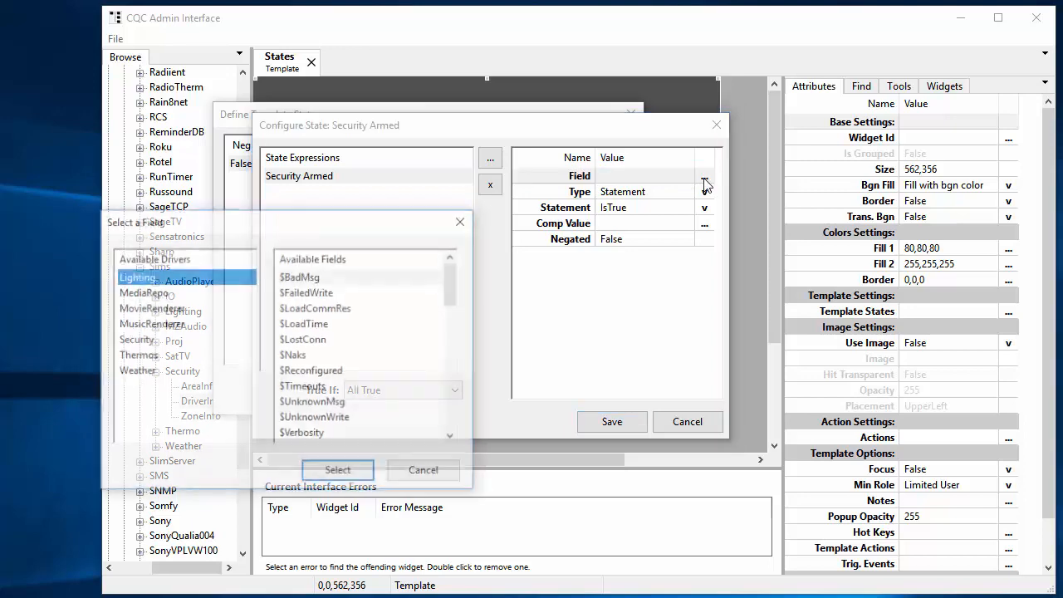
{"action": "left_click", "coordinate": [137, 339]}
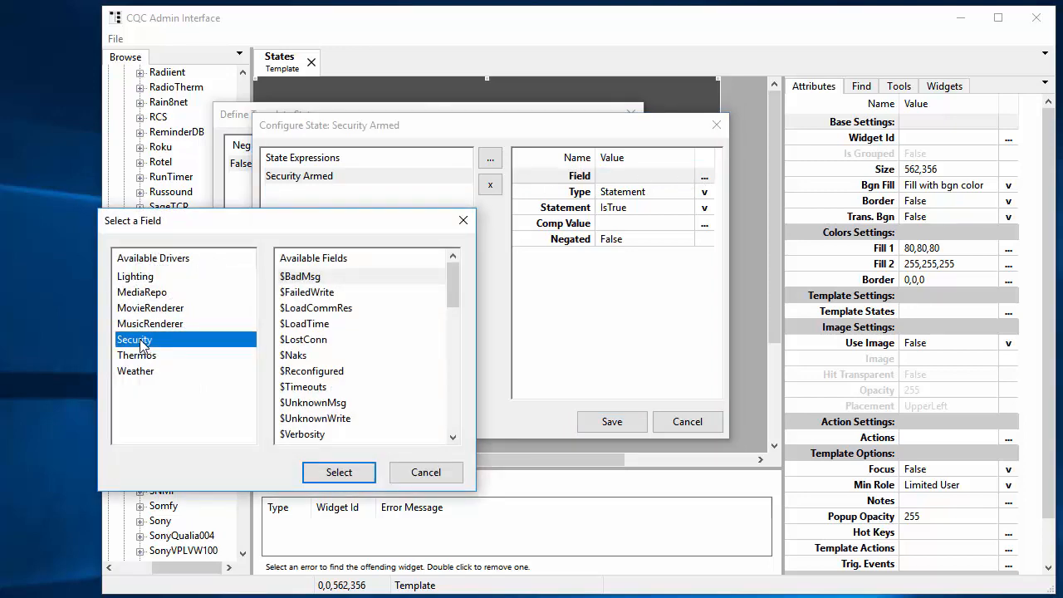
{"action": "scroll", "coordinate": [308, 360], "scroll_direction": "down", "scroll_amount": 7}
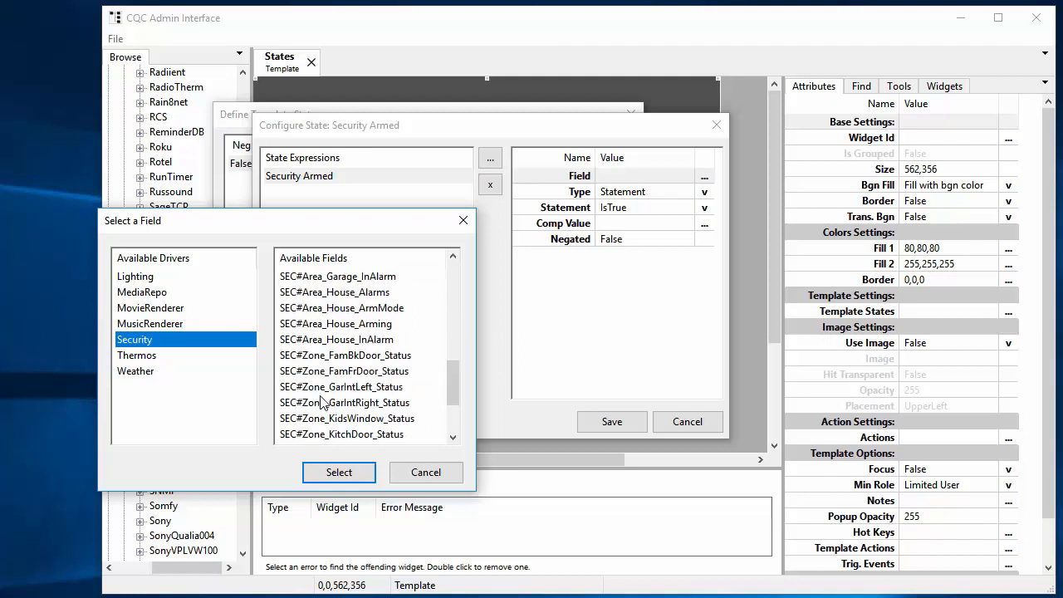
{"action": "scroll", "coordinate": [314, 382], "scroll_direction": "down", "scroll_amount": 1}
{"action": "scroll", "coordinate": [333, 366], "scroll_direction": "up", "scroll_amount": 2}
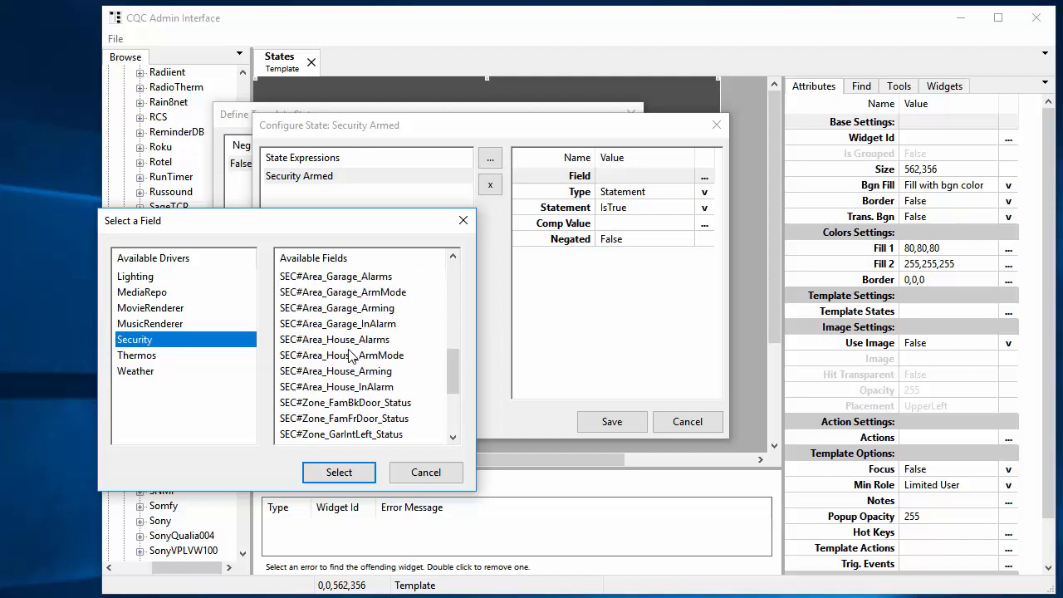
{"action": "left_click", "coordinate": [353, 363]}
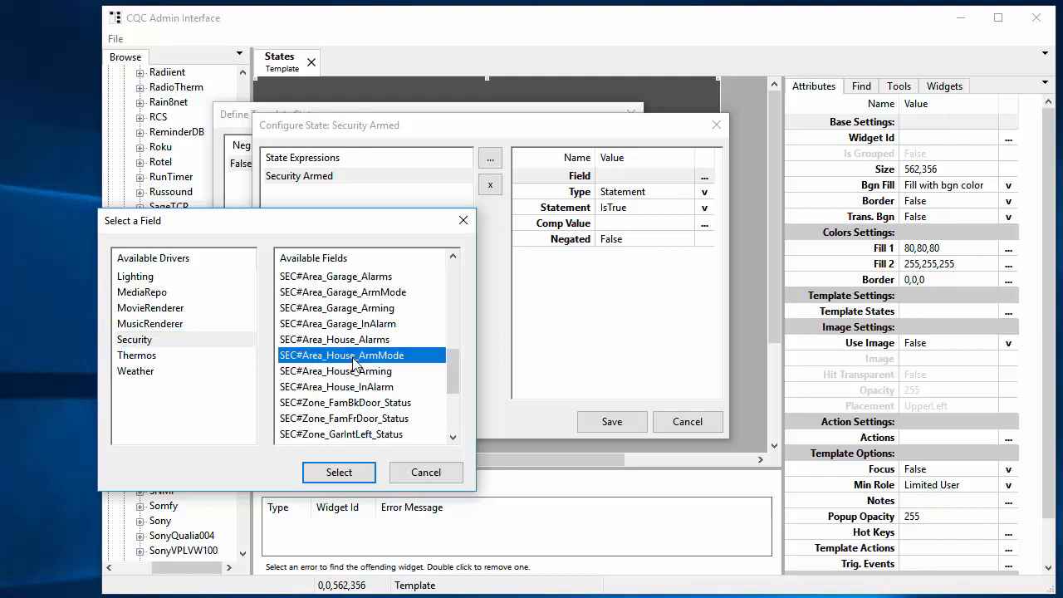
{"action": "left_click", "coordinate": [353, 470]}
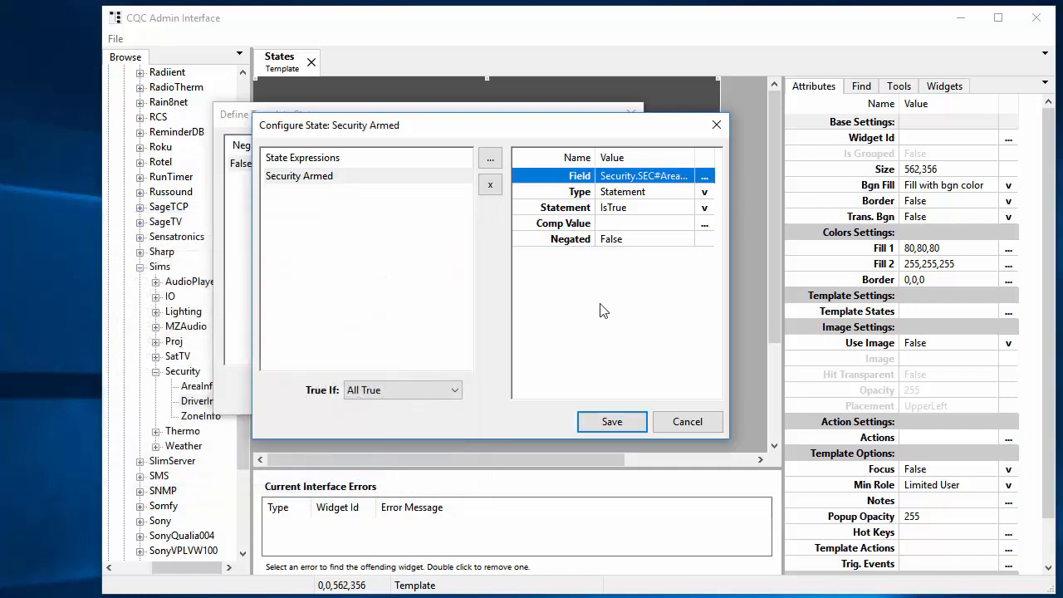
Step: Set the expression's statement to IsEqual and its comparison value to Off
{"action": "left_click", "coordinate": [705, 209]}
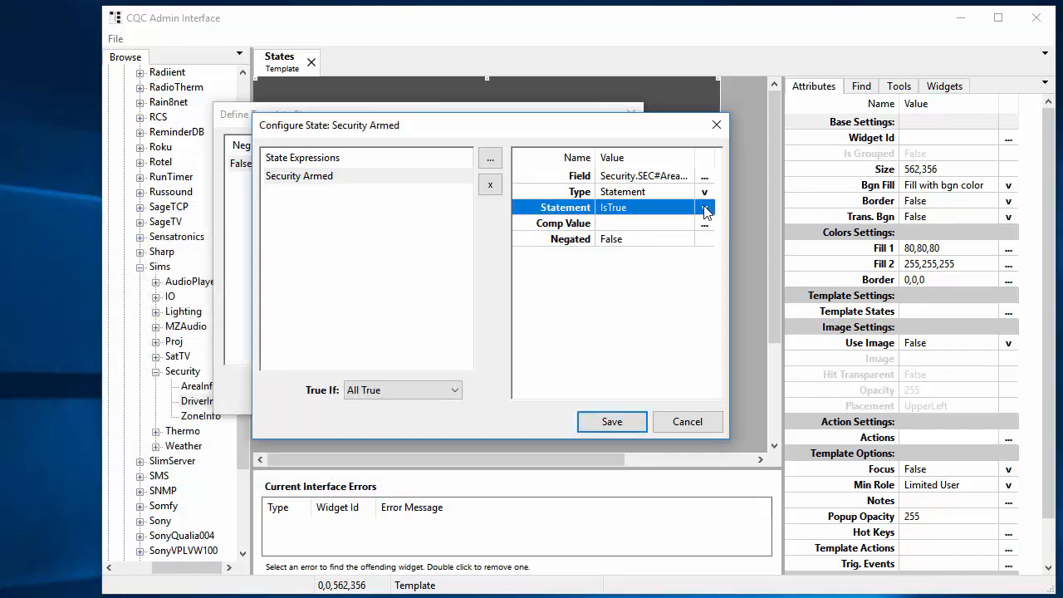
{"action": "left_click", "coordinate": [705, 209]}
{"action": "left_click", "coordinate": [657, 228]}
{"action": "left_click", "coordinate": [615, 225]}
{"action": "left_click", "coordinate": [638, 224]}
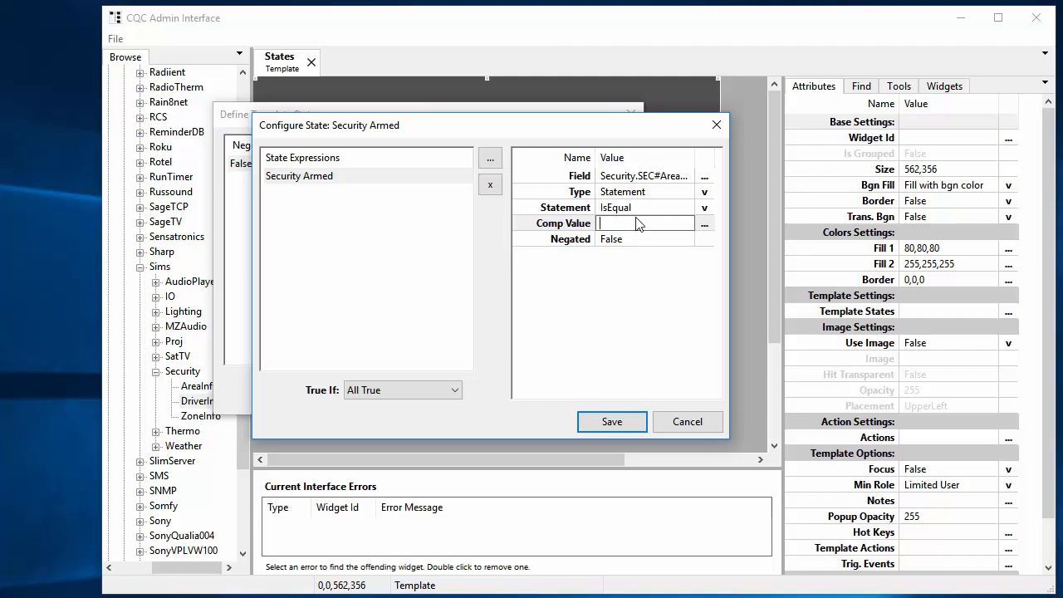
{"action": "type", "text": "Off"}
{"action": "key", "text": "Return"}
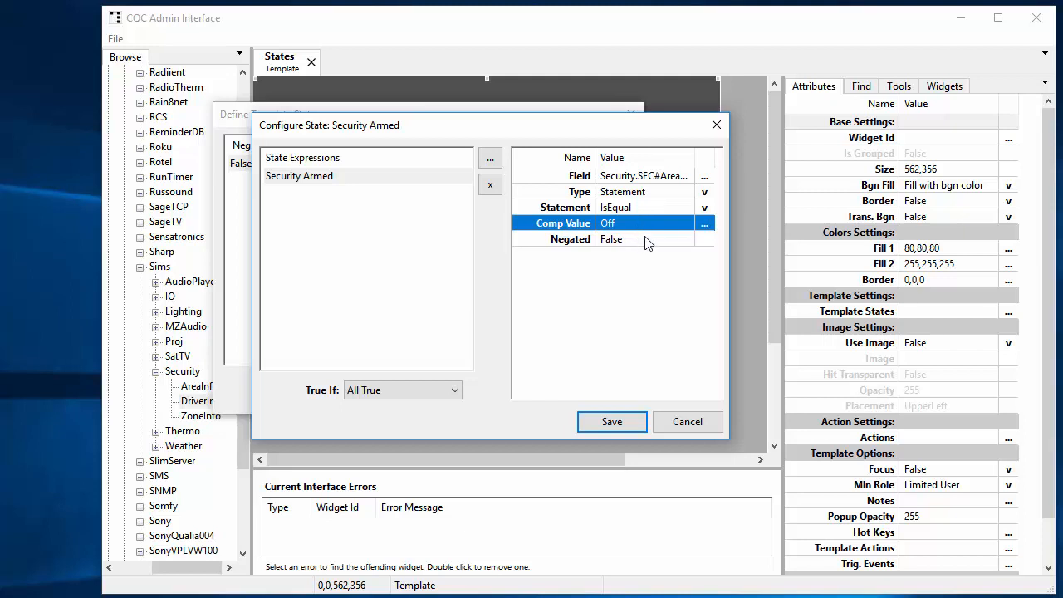
Step: Set the expression's Negated option to True, and save both the state configuration and the template's state definitions
{"action": "left_click", "coordinate": [641, 240]}
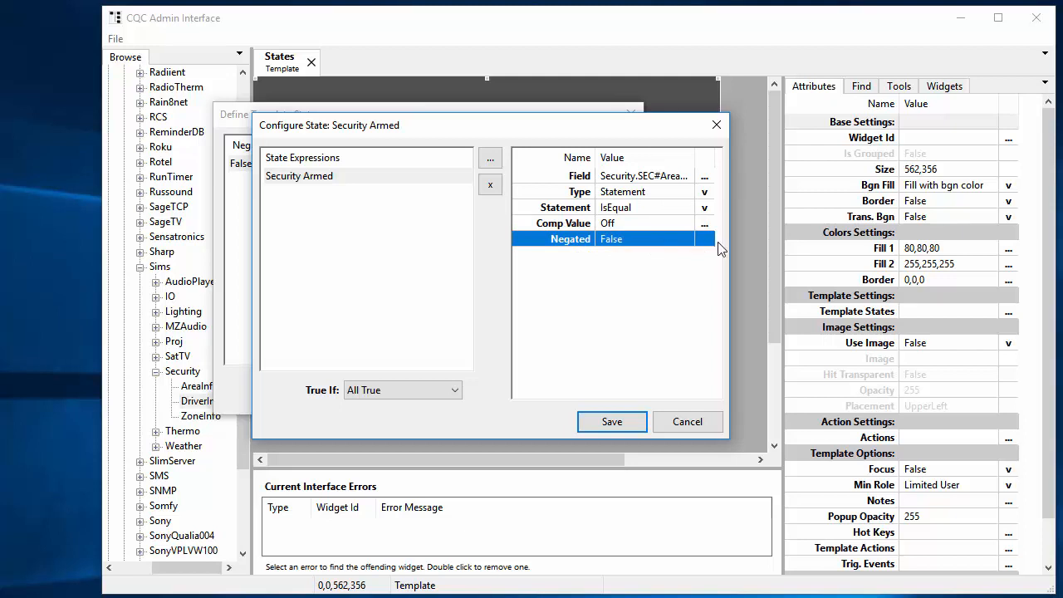
{"action": "left_click", "coordinate": [641, 241]}
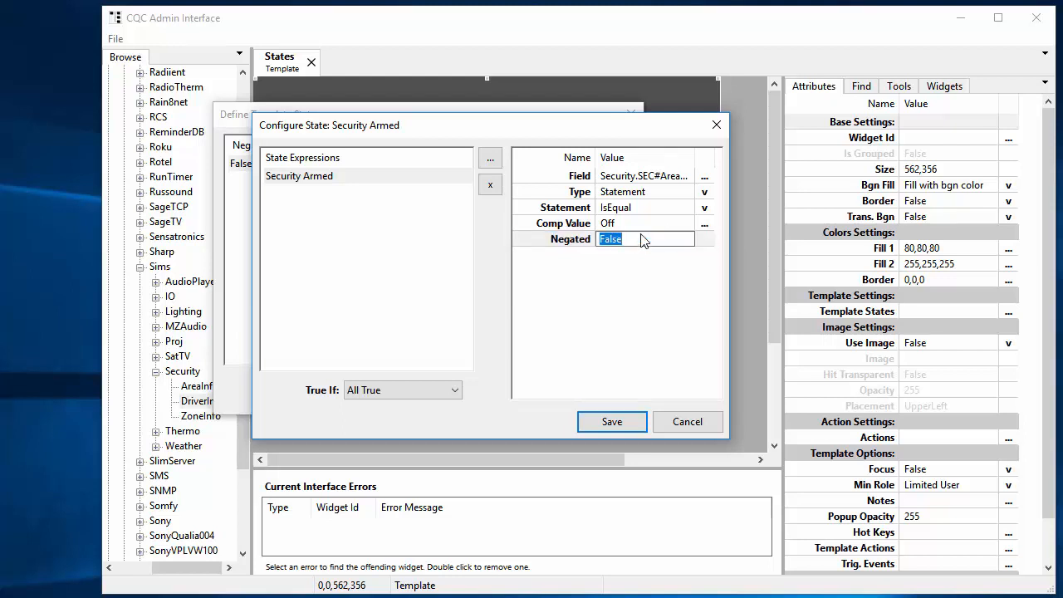
{"action": "type", "text": "Tur"}
{"action": "key", "text": "BackSpace"}
{"action": "key", "text": "BackSpace"}
{"action": "type", "text": "rue"}
{"action": "key", "text": "Return"}
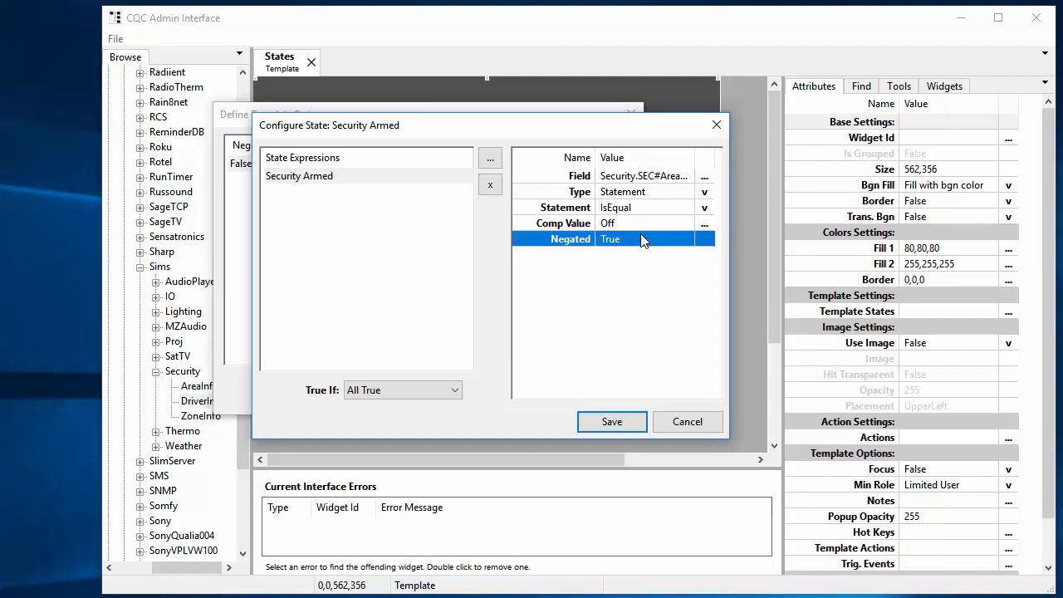
{"action": "left_click", "coordinate": [612, 421]}
{"action": "left_click", "coordinate": [443, 389]}
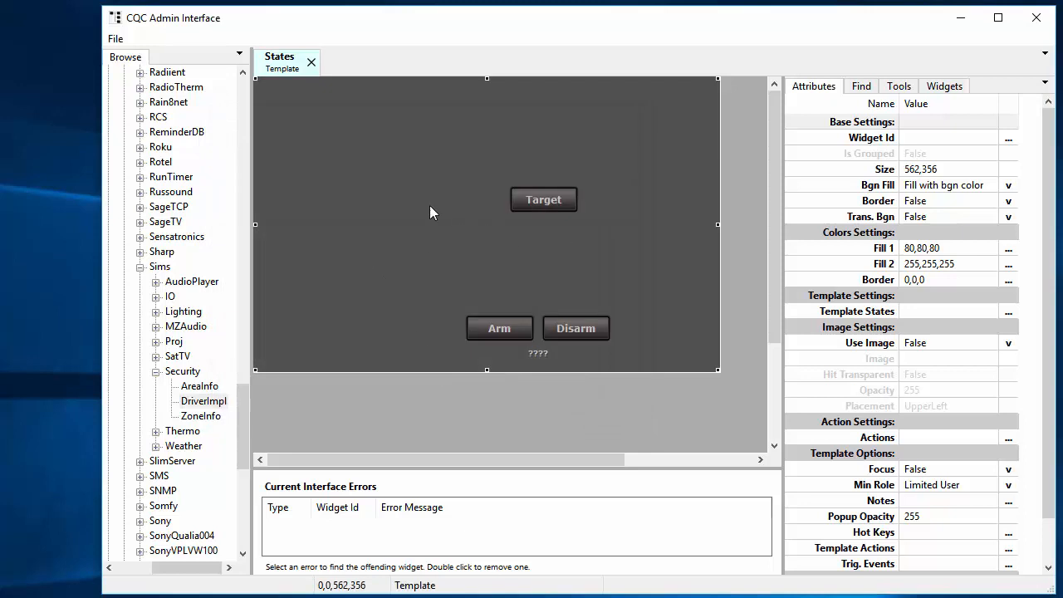
Step: Associate the Security Armed state with the Target button through its Associated States setting
{"action": "left_click", "coordinate": [534, 200]}
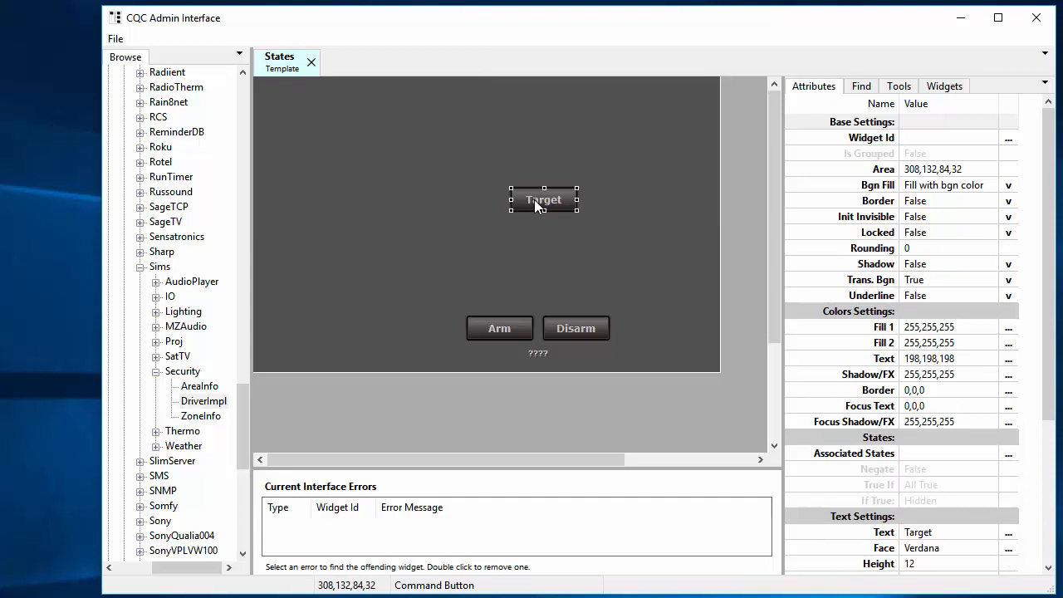
{"action": "scroll", "coordinate": [1023, 305], "scroll_direction": "down", "scroll_amount": 3}
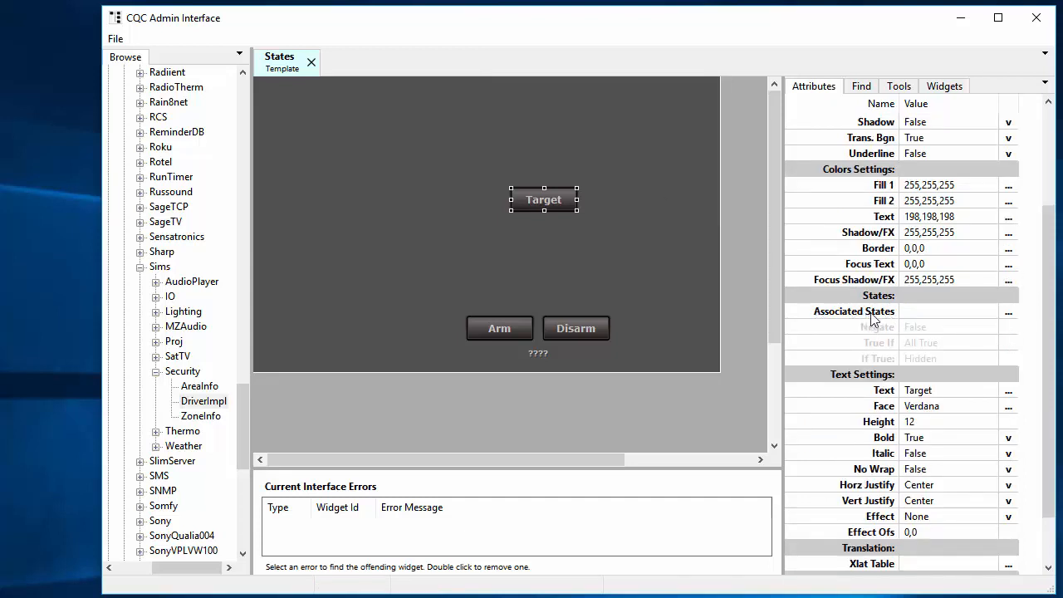
{"action": "left_click", "coordinate": [1010, 315]}
{"action": "left_click", "coordinate": [1008, 312]}
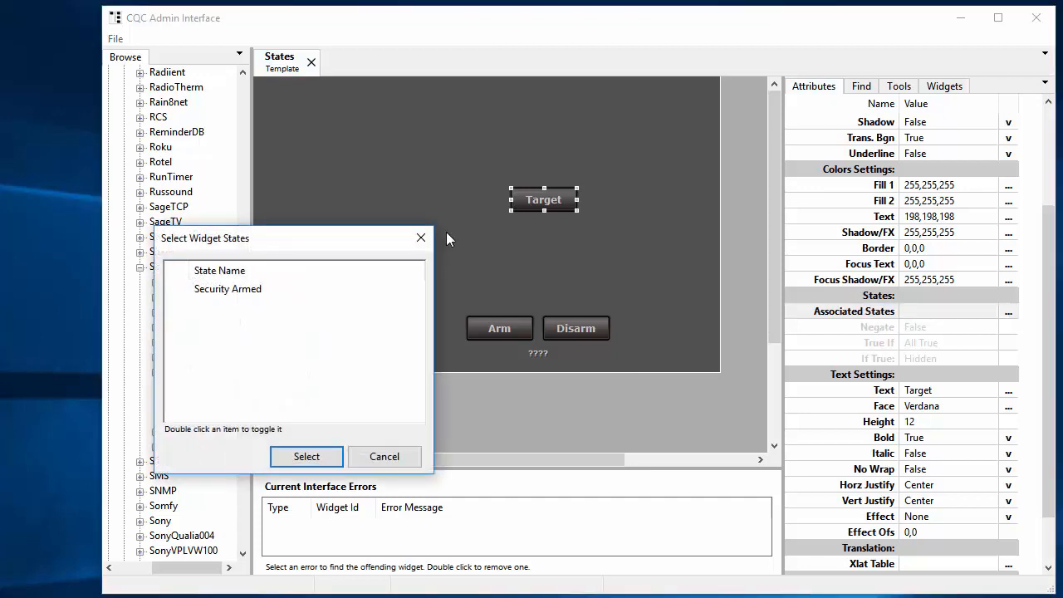
{"action": "left_click_drag", "start_coordinate": [331, 242], "coordinate": [727, 147]}
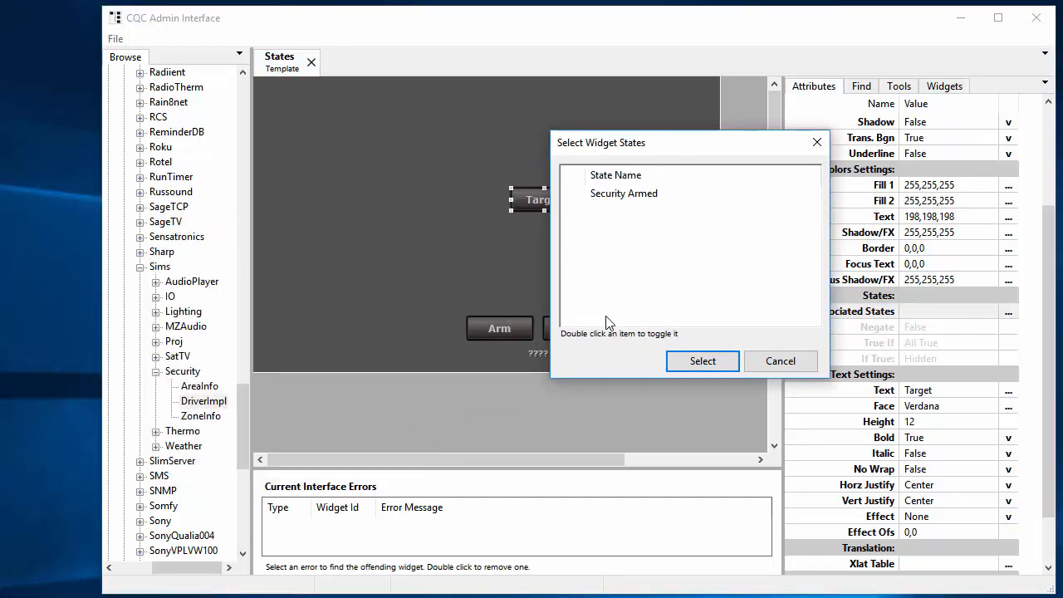
{"action": "double_click", "coordinate": [622, 193]}
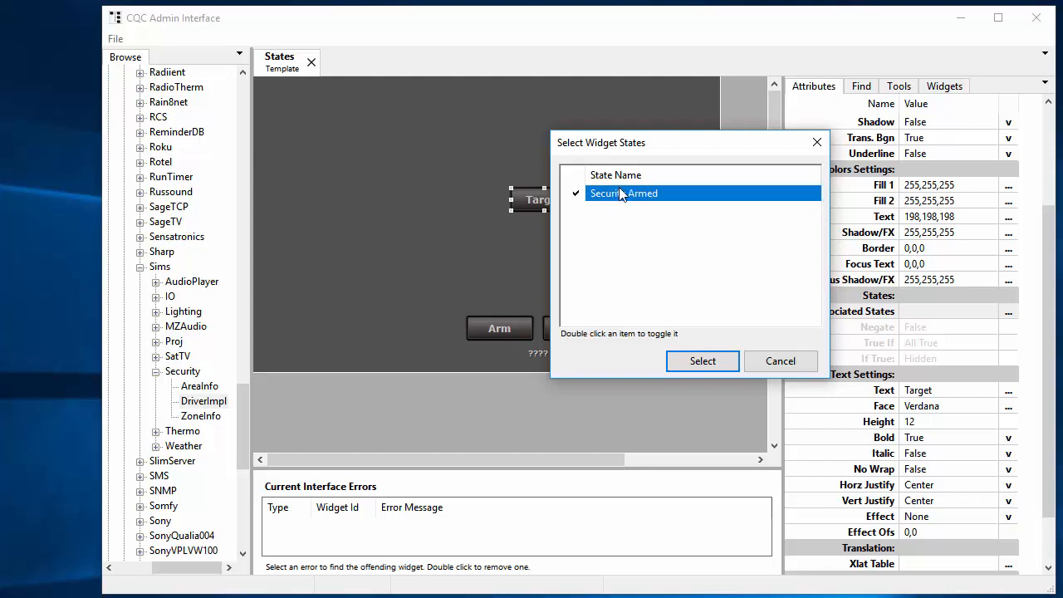
{"action": "left_click", "coordinate": [702, 361]}
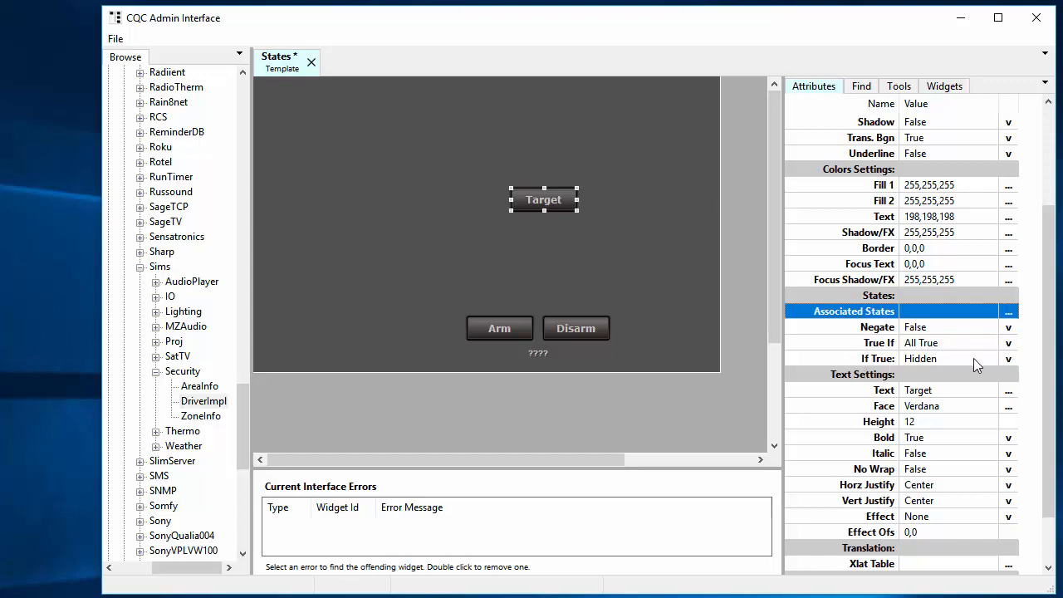
Step: Keep the Target button's If True option set to Hidden and save the States template
{"action": "left_click", "coordinate": [1009, 359]}
{"action": "left_click", "coordinate": [1009, 358]}
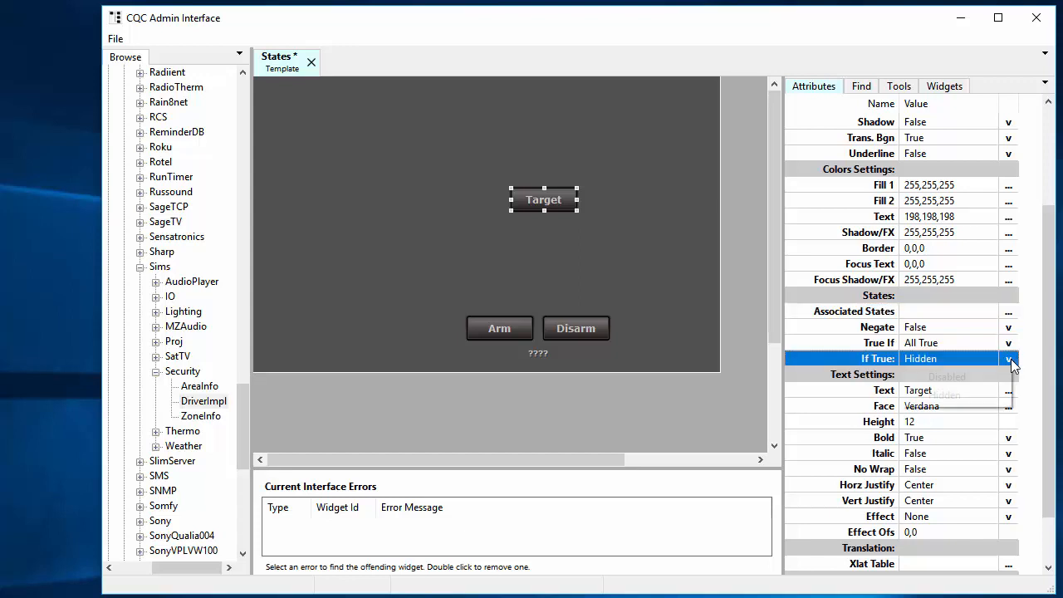
{"action": "left_click", "coordinate": [956, 359]}
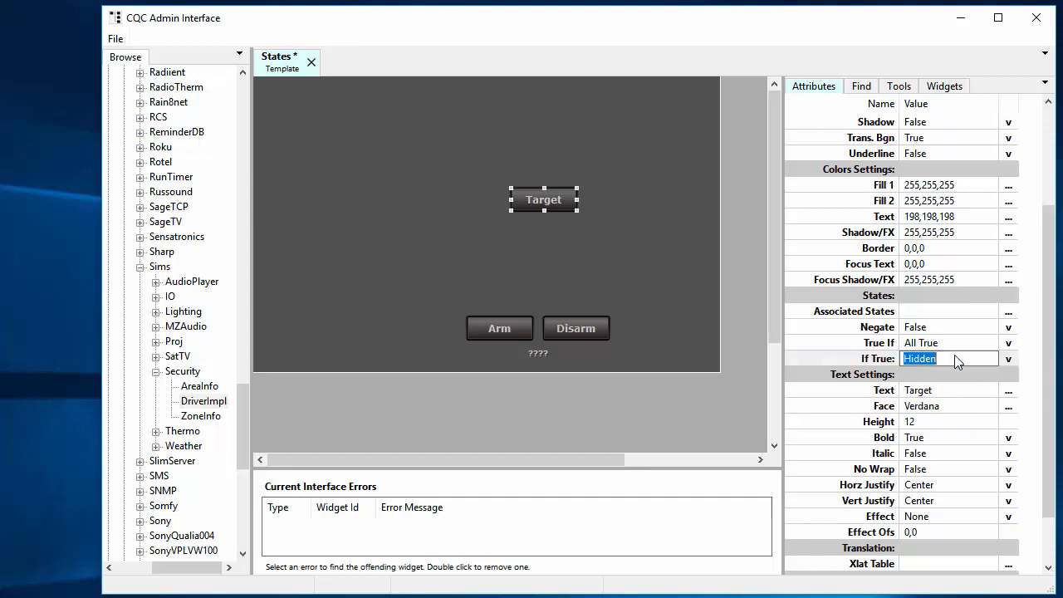
{"action": "key", "text": "Return"}
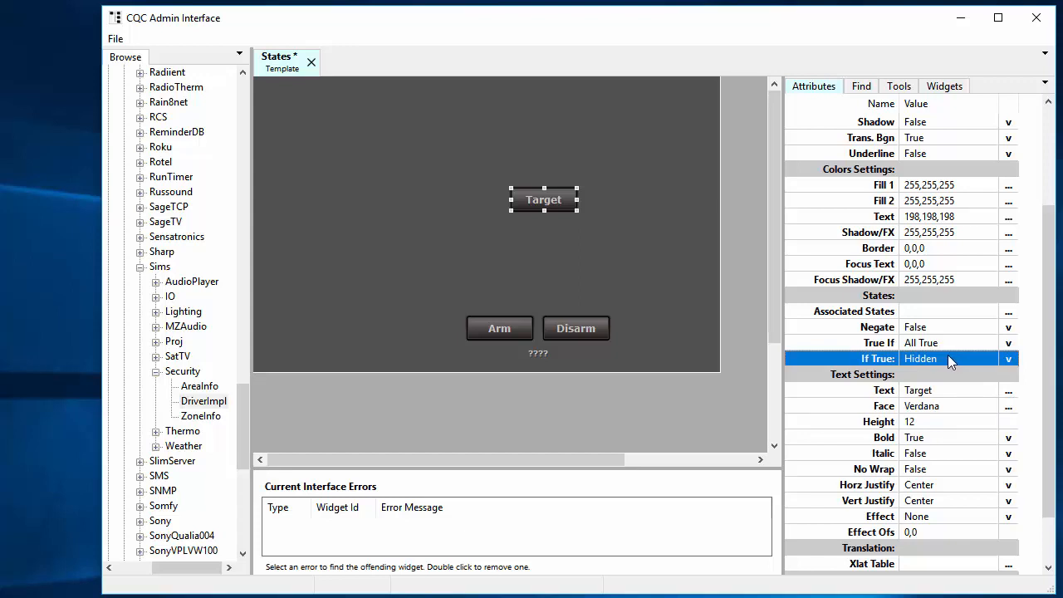
{"action": "key", "text": "ctrl+s"}
Step: Open the States template in the Interface Template Viewer and test the Target button's visibility by arming and then disarming security
{"action": "key", "text": "ctrl+w"}
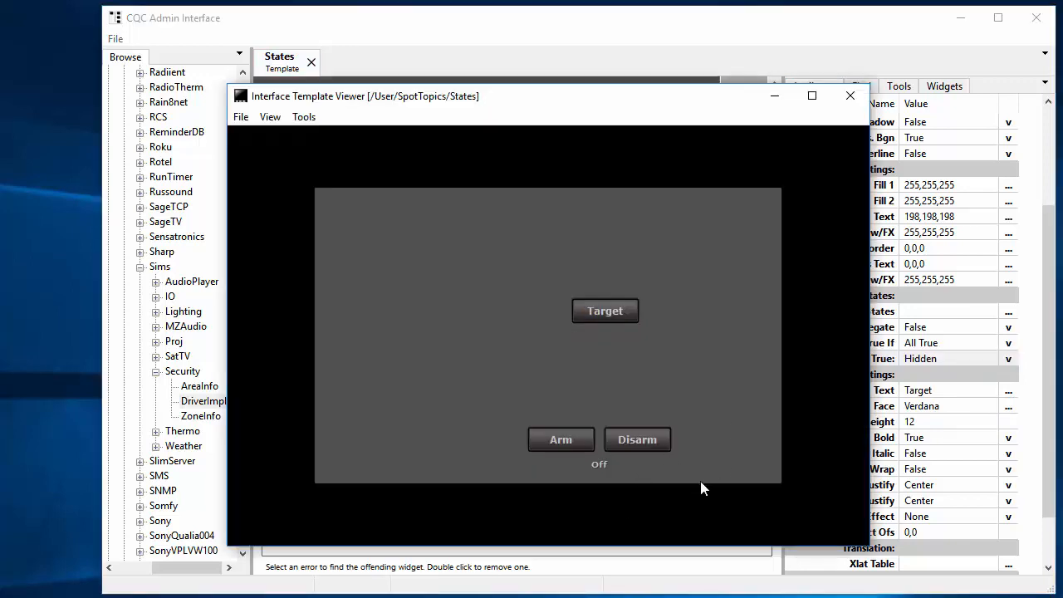
{"action": "left_click", "coordinate": [242, 118]}
{"action": "left_click", "coordinate": [282, 153]}
{"action": "left_click", "coordinate": [568, 442]}
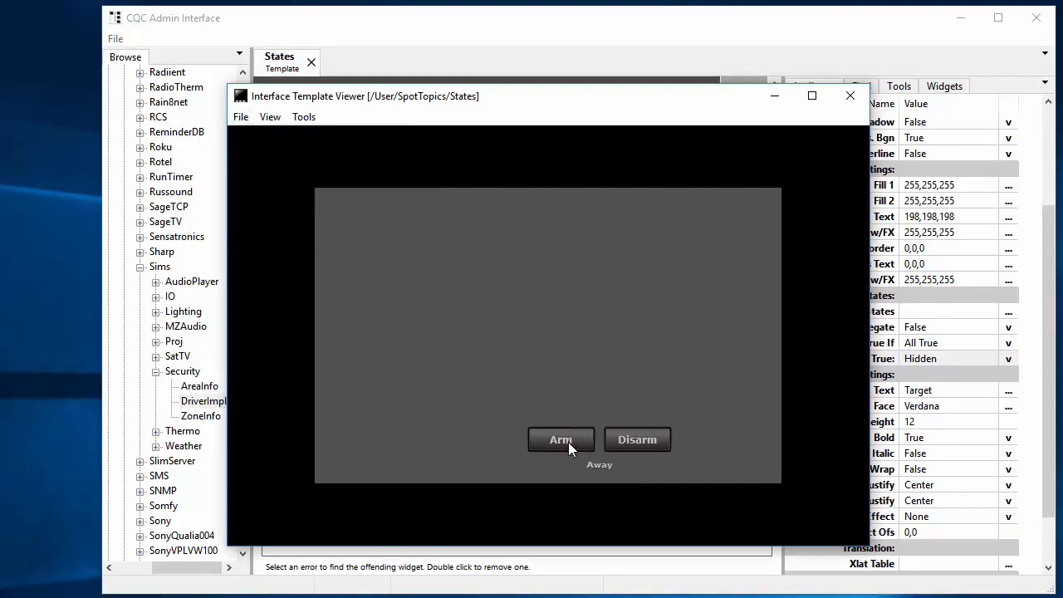
{"action": "left_click", "coordinate": [637, 443]}
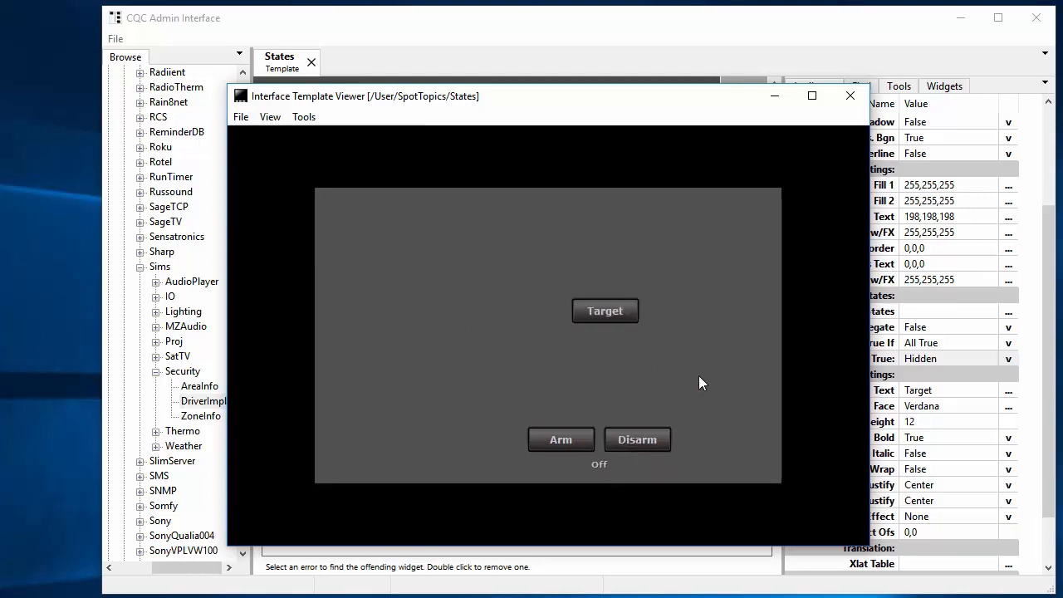